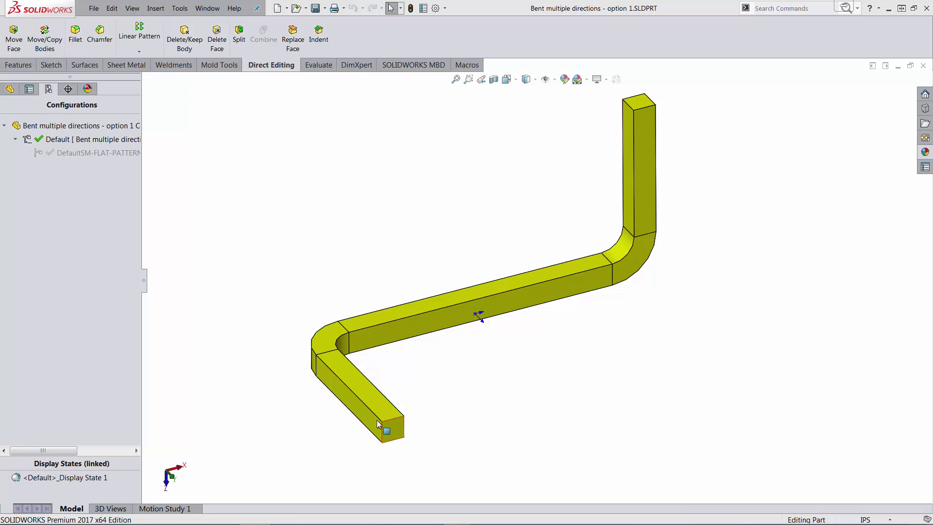
{"action": "double_click", "coordinate": [101, 153]}
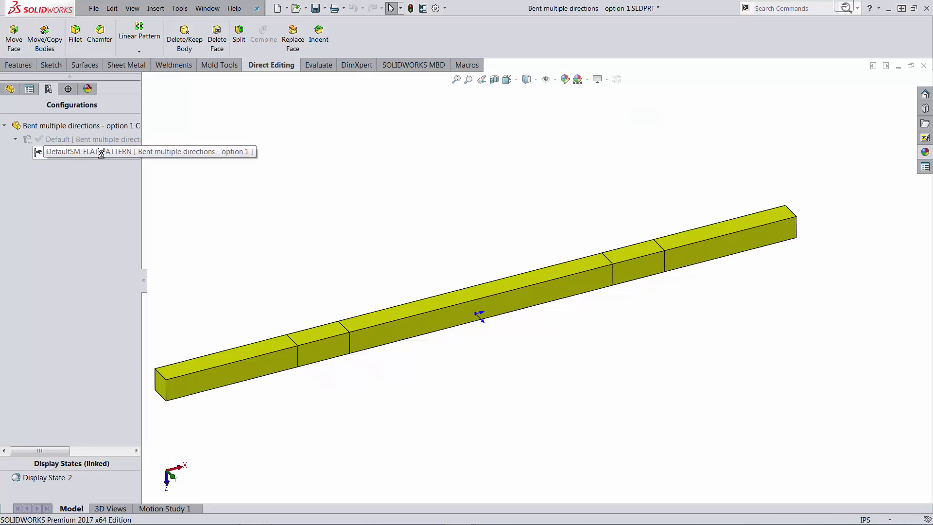
{"action": "double_click", "coordinate": [71, 140]}
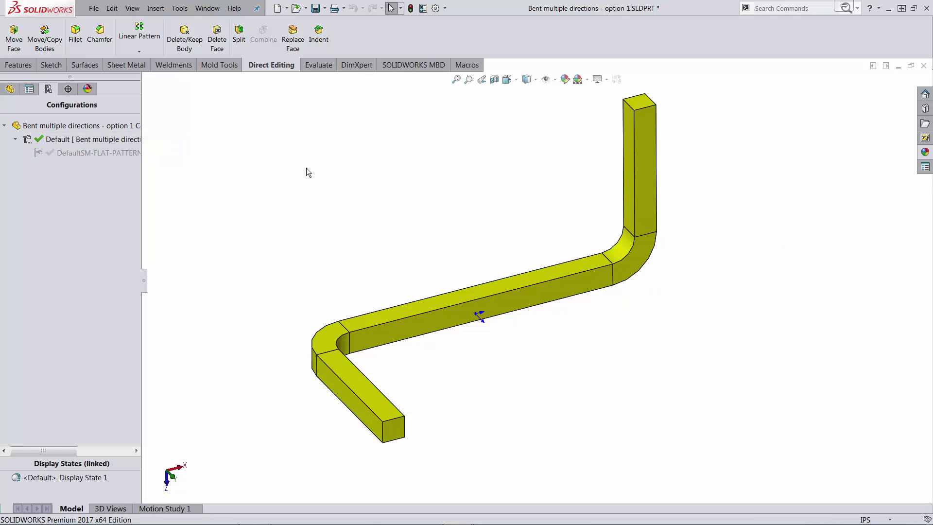
{"action": "key", "text": "ctrl+Tab"}
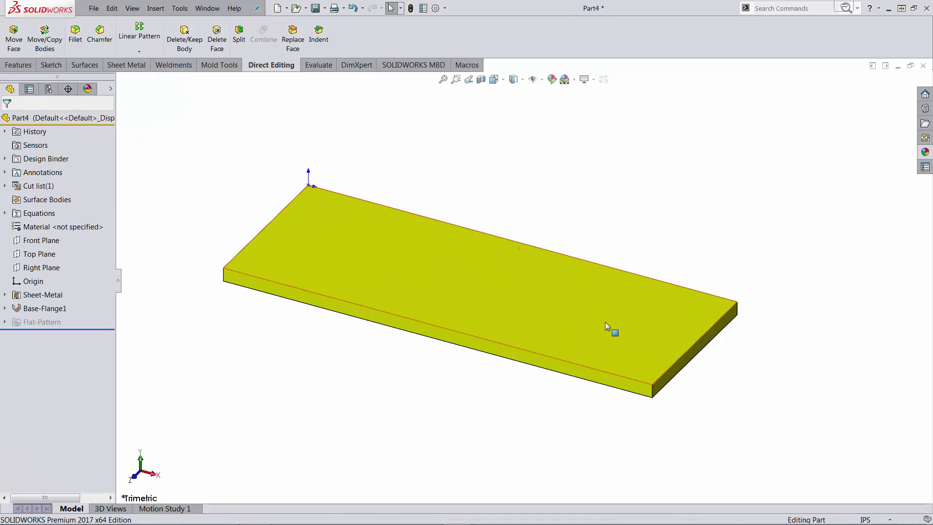
Step: Add an edge flange about 3 inches high to the plate's end edge
{"action": "left_click", "coordinate": [684, 352]}
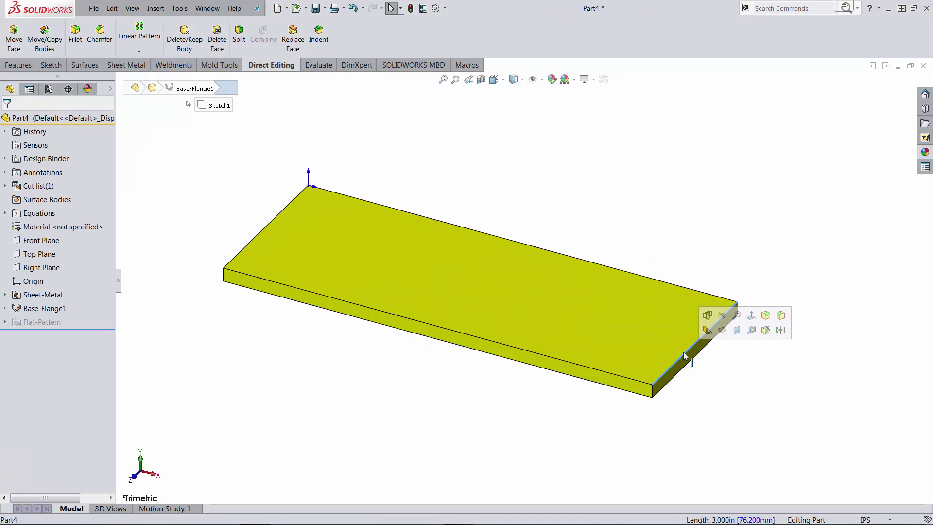
{"action": "left_click", "coordinate": [707, 330]}
{"action": "left_click", "coordinate": [702, 186]}
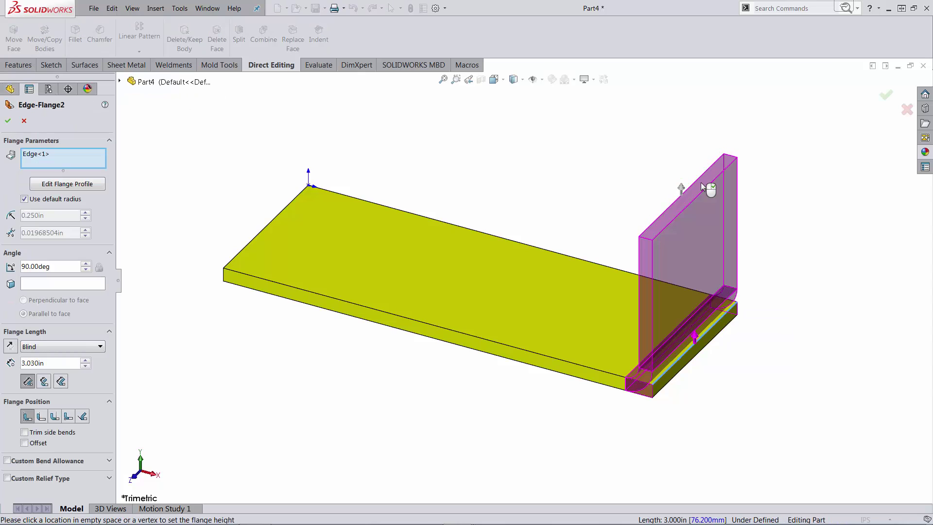
{"action": "right_click", "coordinate": [702, 185]}
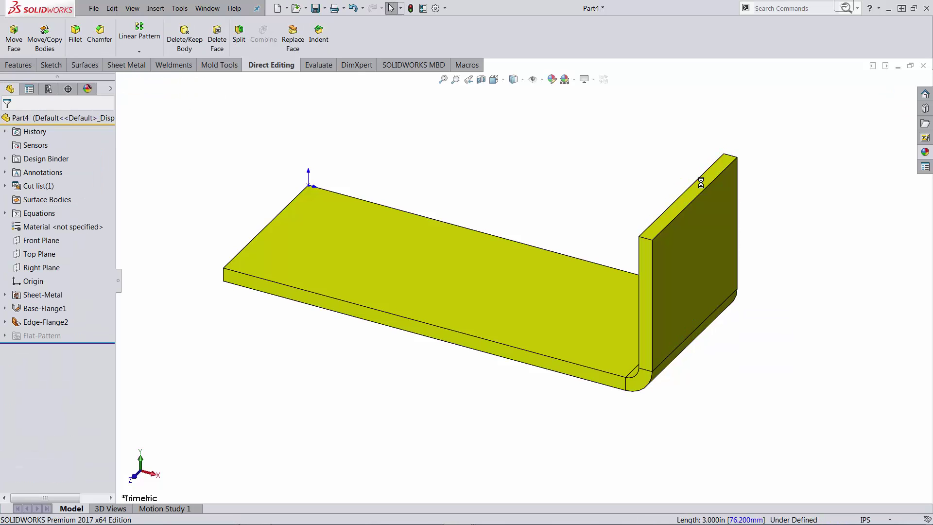
Step: Attempt a second edge flange on the plate's left front corner edge
{"action": "left_click", "coordinate": [224, 277]}
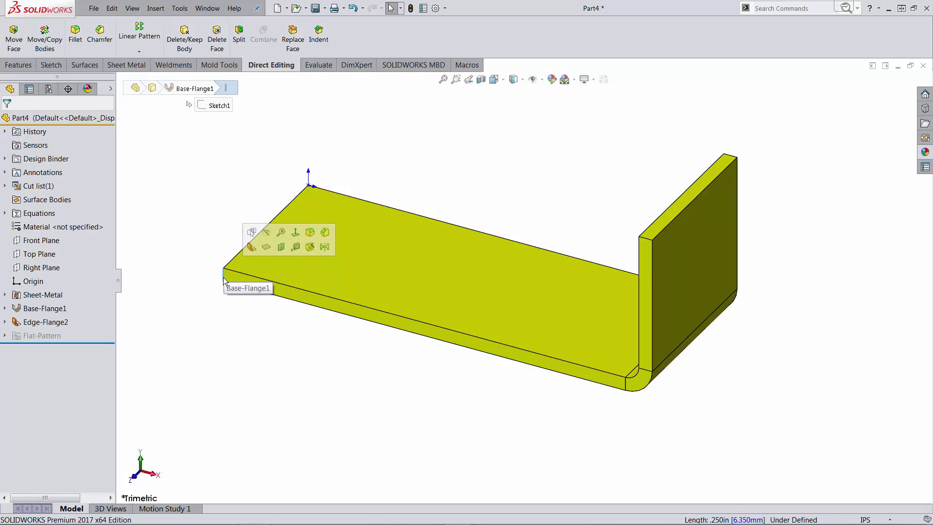
{"action": "left_click", "coordinate": [249, 246]}
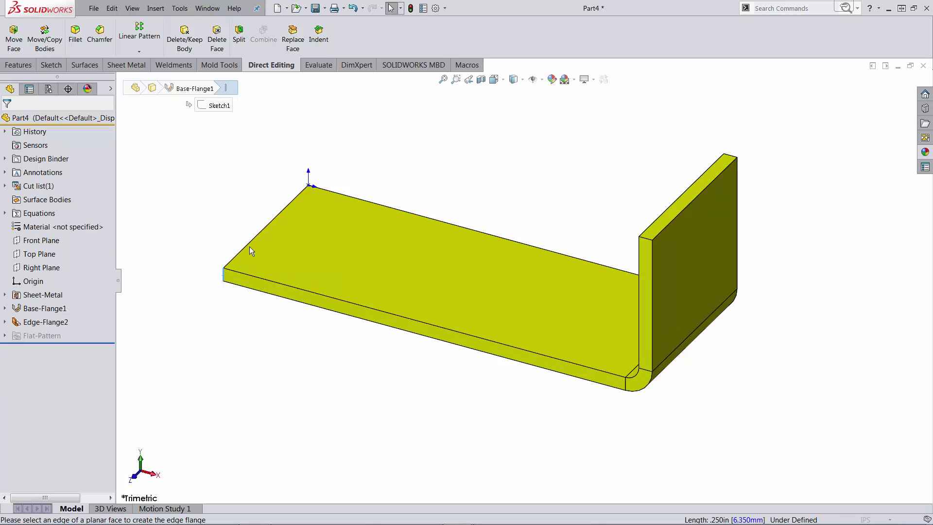
{"action": "left_click", "coordinate": [224, 275]}
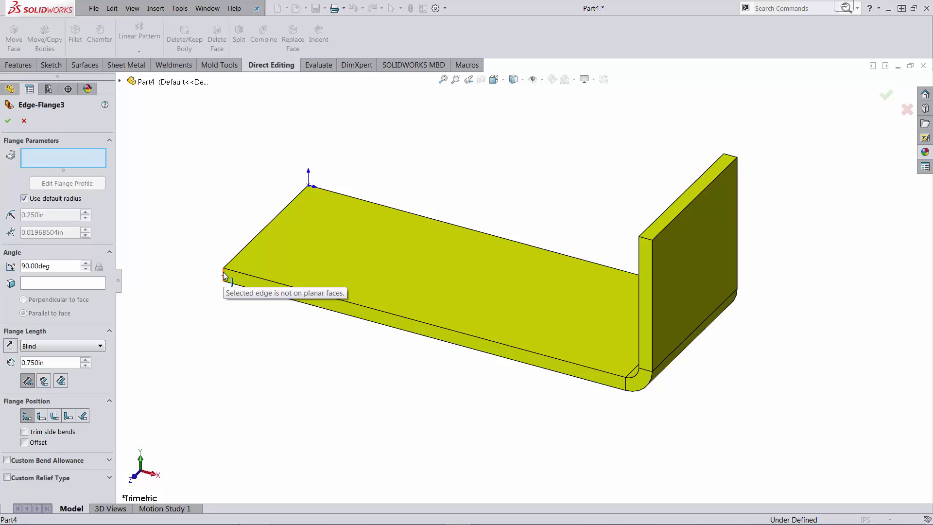
{"action": "left_click", "coordinate": [224, 275]}
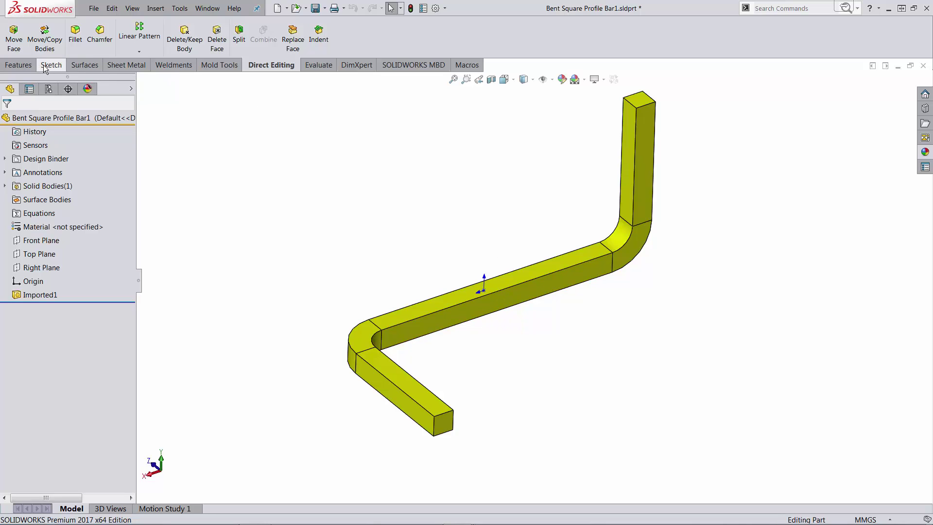
Step: Insert Bends into the imported bar with its top face fixed, dismissing the failed-bends warning
{"action": "left_click", "coordinate": [123, 65]}
{"action": "left_click", "coordinate": [492, 39]}
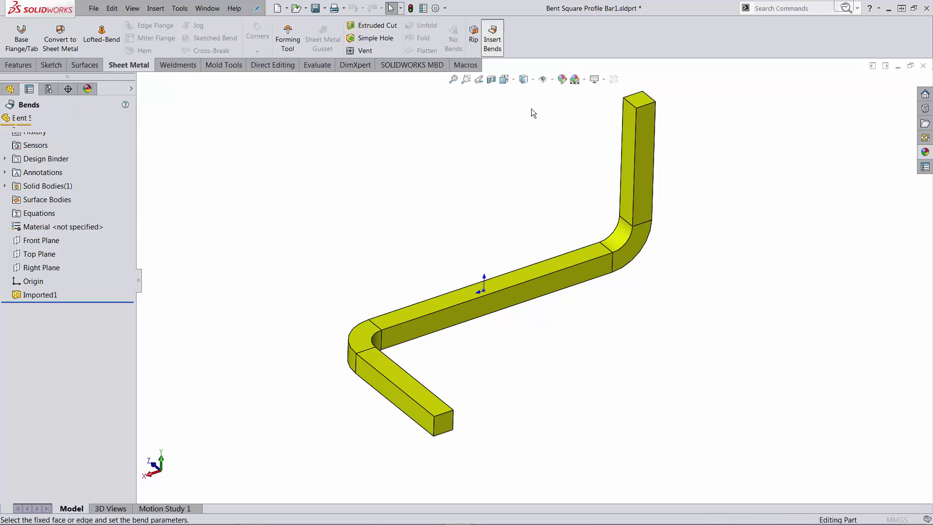
{"action": "left_click", "coordinate": [531, 278]}
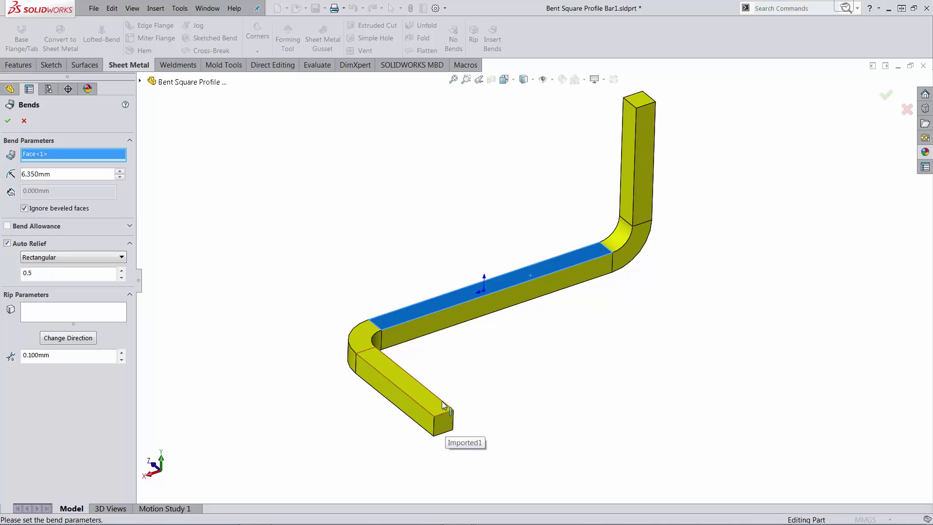
{"action": "left_click", "coordinate": [8, 121]}
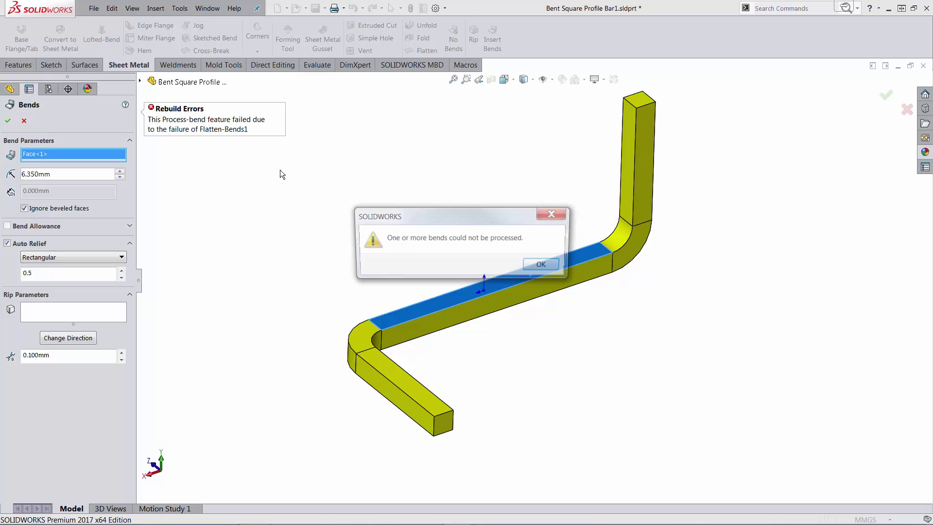
{"action": "left_click", "coordinate": [542, 265]}
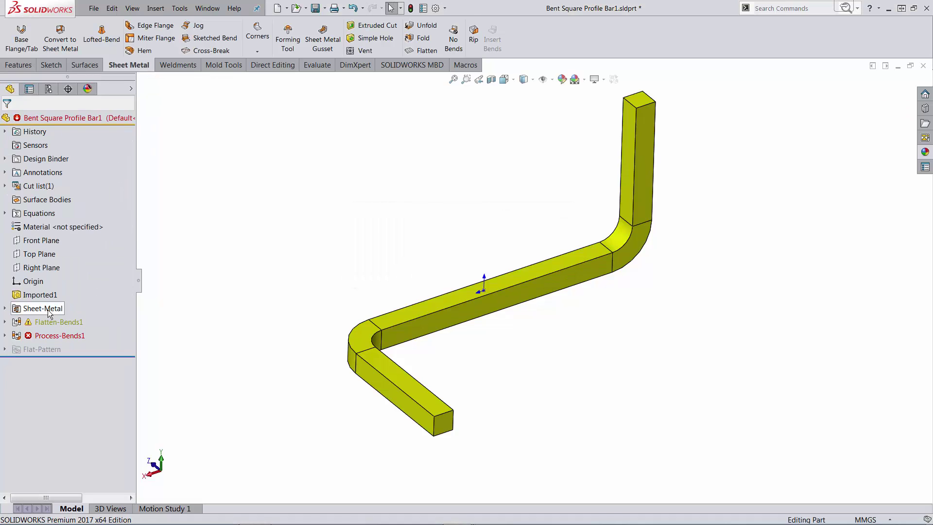
Step: Undo the failed bends and split the bar at the Right Plane with Cut Part
{"action": "left_click", "coordinate": [354, 9]}
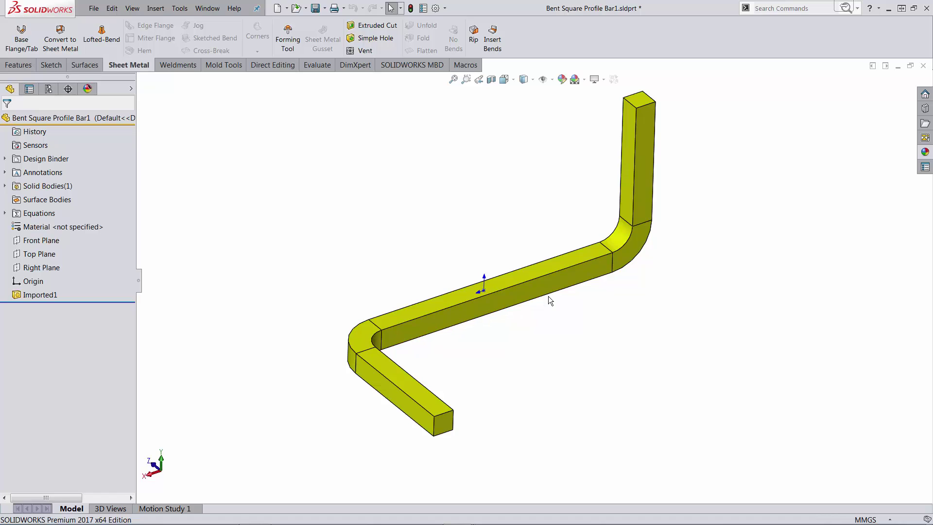
{"action": "left_click", "coordinate": [48, 269]}
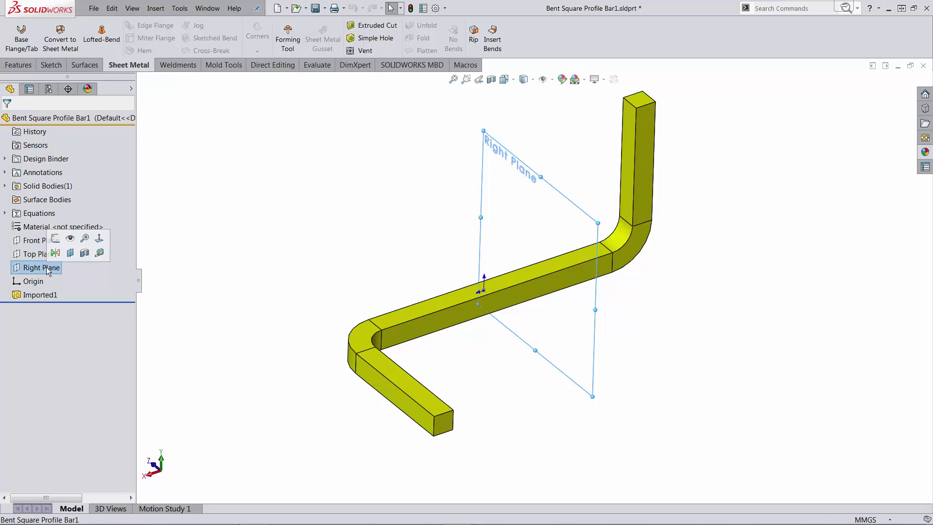
{"action": "left_click", "coordinate": [277, 66]}
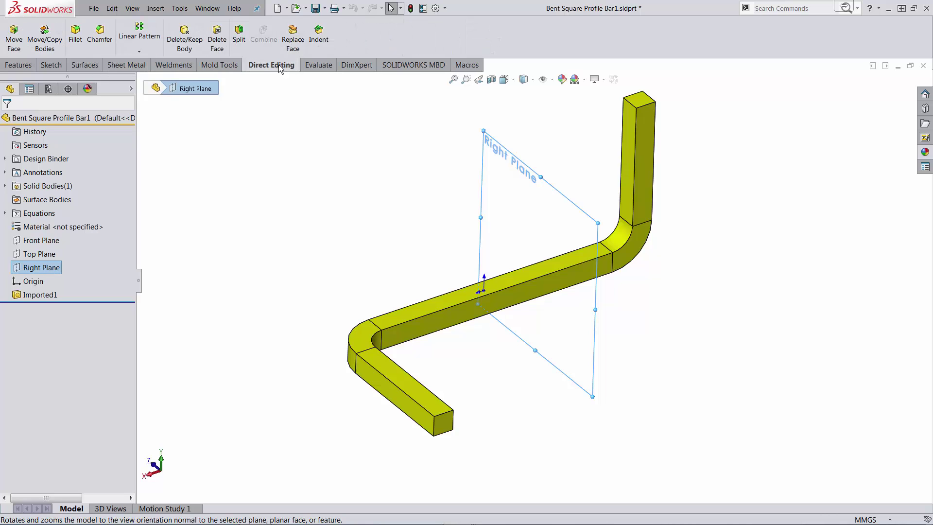
{"action": "left_click", "coordinate": [238, 35]}
{"action": "left_click", "coordinate": [67, 229]}
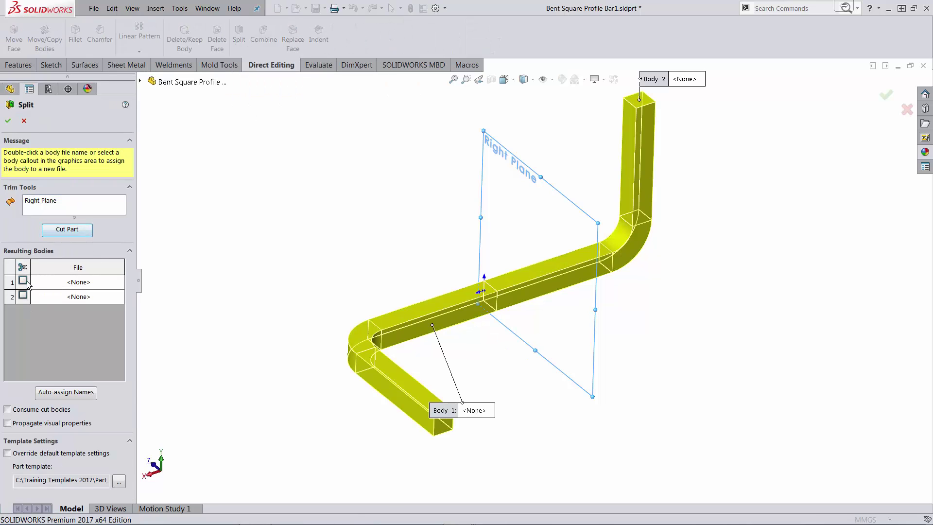
{"action": "left_click", "coordinate": [22, 281]}
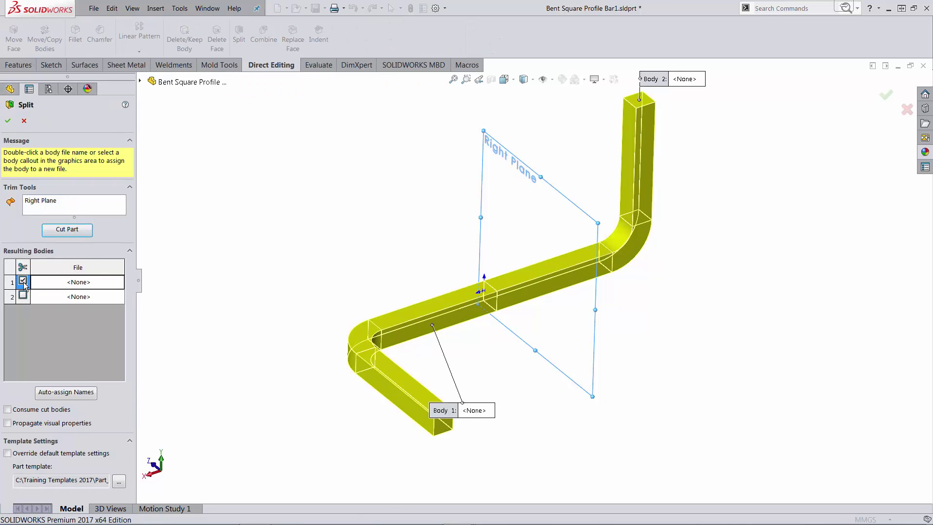
{"action": "left_click", "coordinate": [7, 120]}
Step: Isolate each of the two split bodies in turn to check them, then show both
{"action": "left_click", "coordinate": [549, 281]}
{"action": "left_click", "coordinate": [578, 240]}
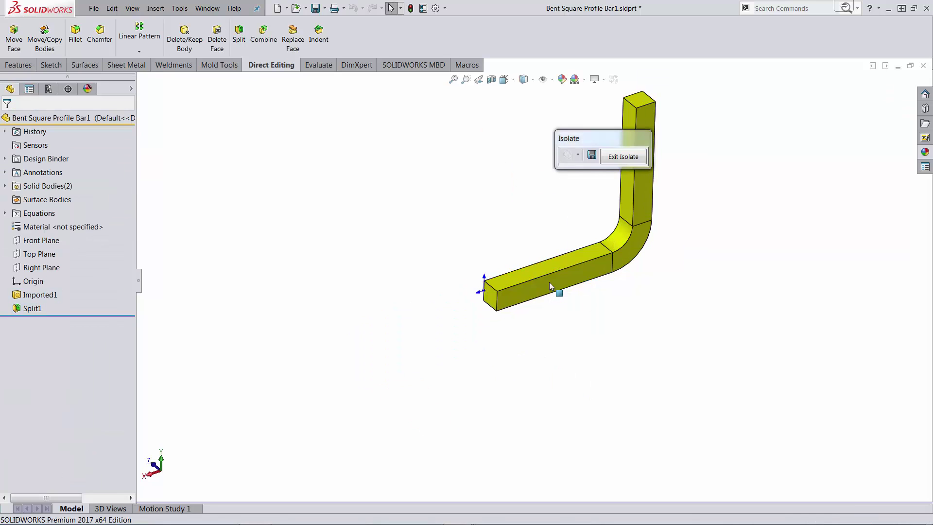
{"action": "left_click", "coordinate": [621, 158]}
{"action": "left_click", "coordinate": [446, 316]}
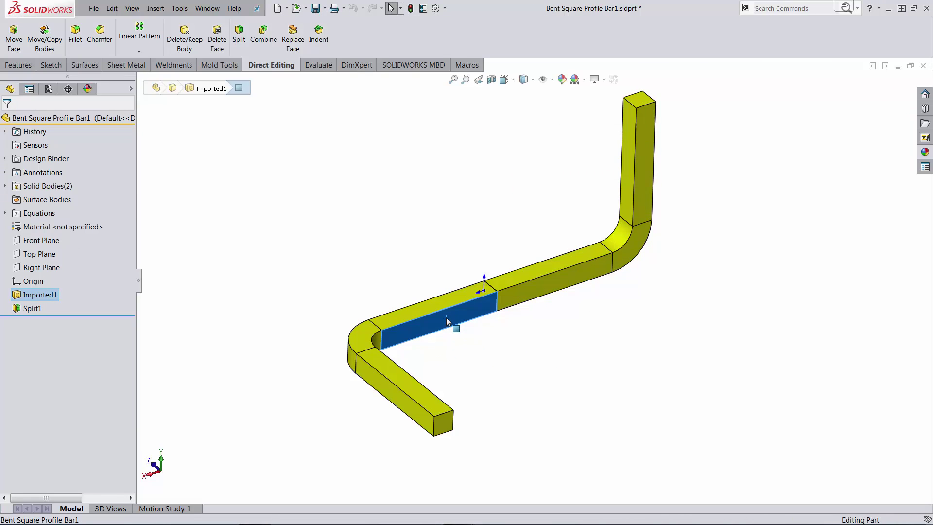
{"action": "left_click", "coordinate": [475, 274]}
{"action": "left_click", "coordinate": [623, 157]}
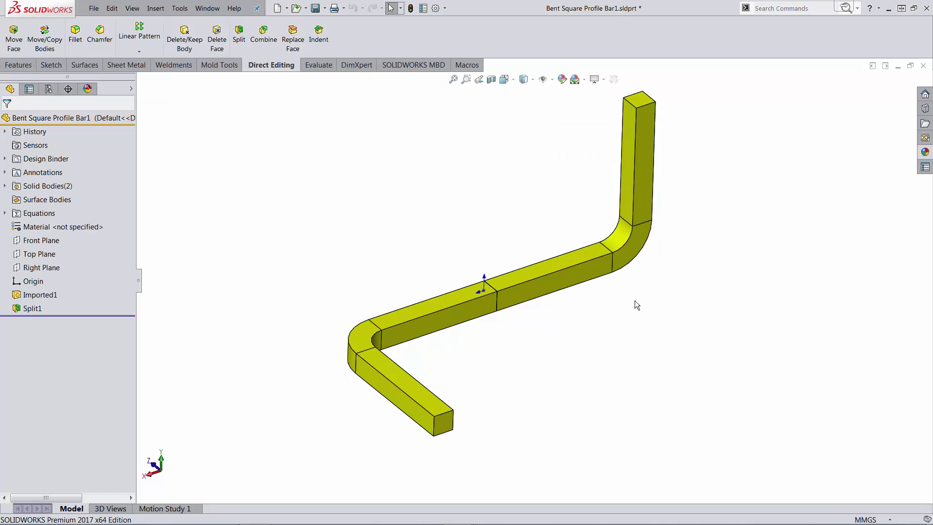
Step: Insert Bends on one bar body from its top face, then start Insert Bends on the other body
{"action": "left_click", "coordinate": [544, 268]}
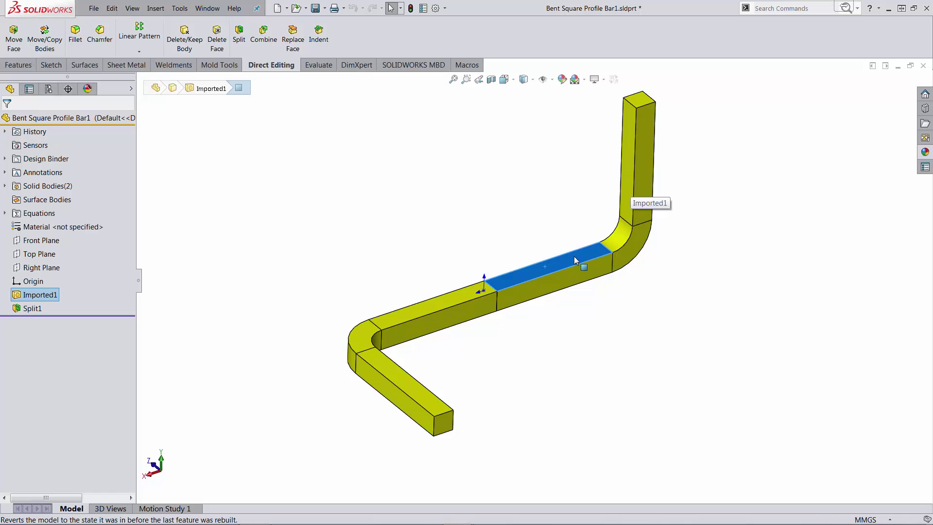
{"action": "left_click", "coordinate": [127, 68]}
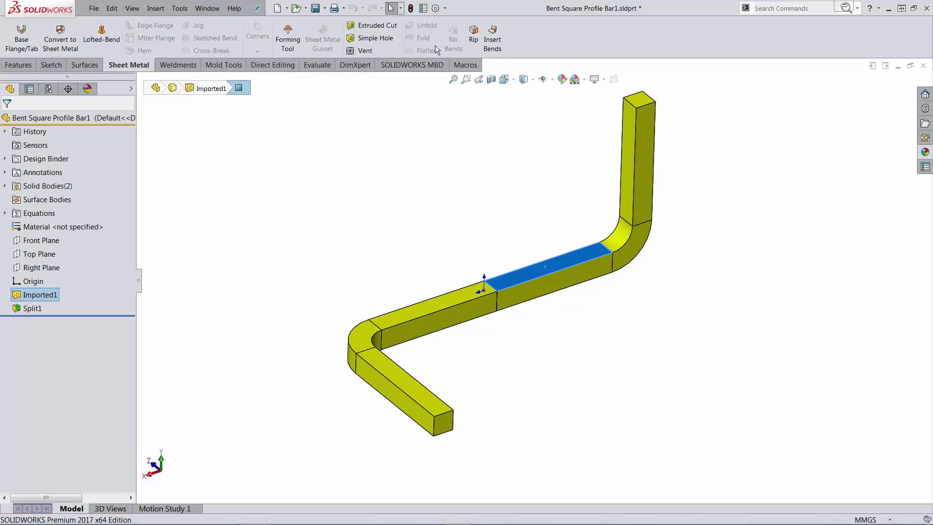
{"action": "left_click", "coordinate": [491, 37]}
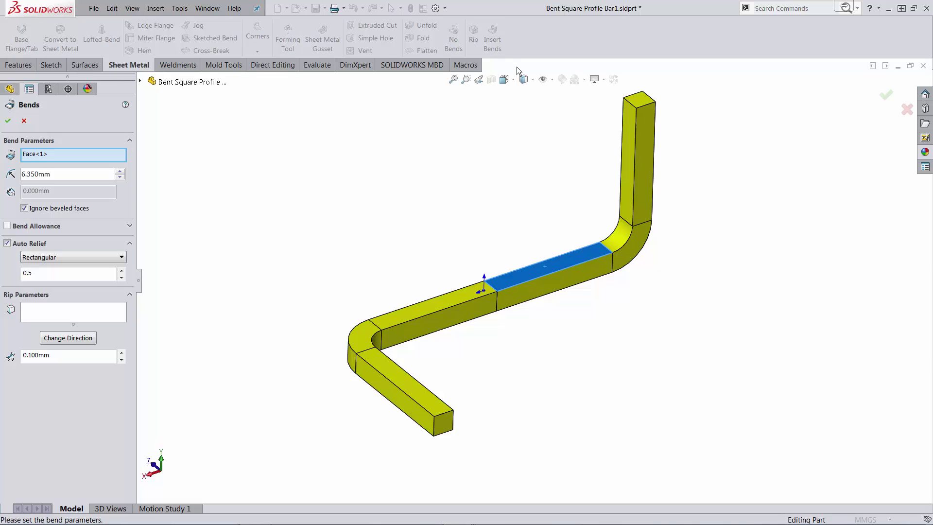
{"action": "left_click", "coordinate": [8, 120]}
{"action": "left_click", "coordinate": [438, 322]}
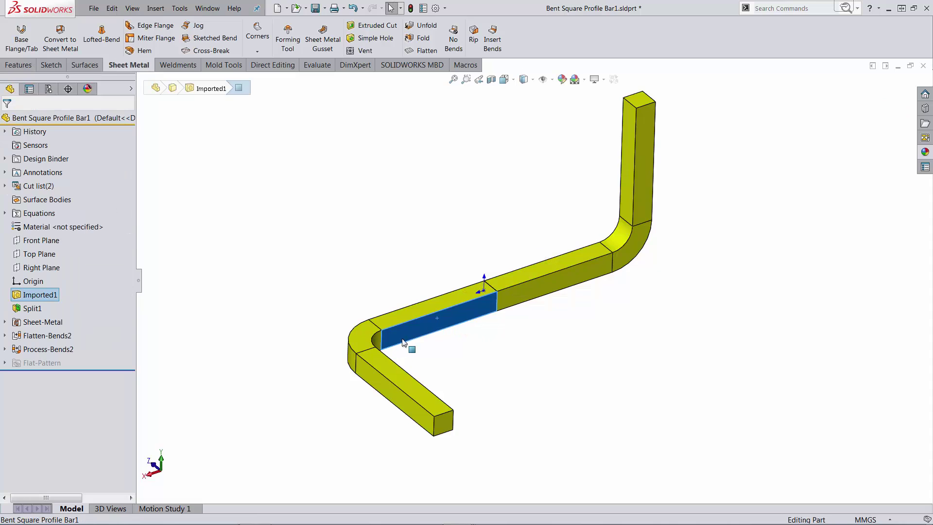
{"action": "left_click", "coordinate": [493, 38]}
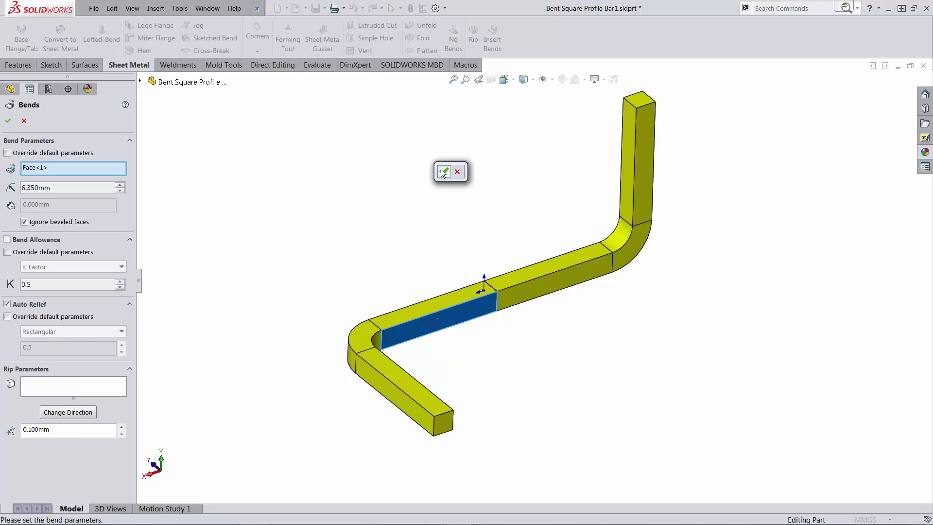
{"action": "left_click", "coordinate": [578, 275]}
{"action": "key", "text": "ctrl+f"}
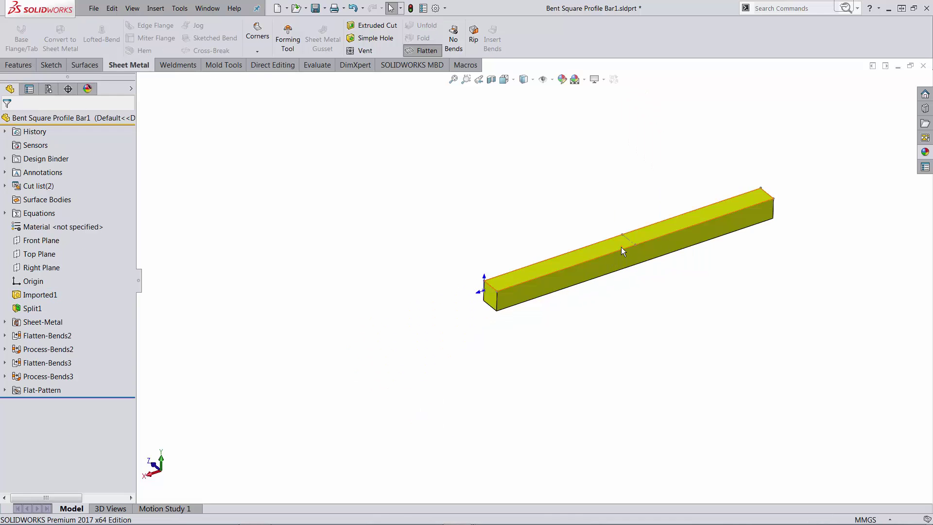
{"action": "left_click", "coordinate": [621, 247]}
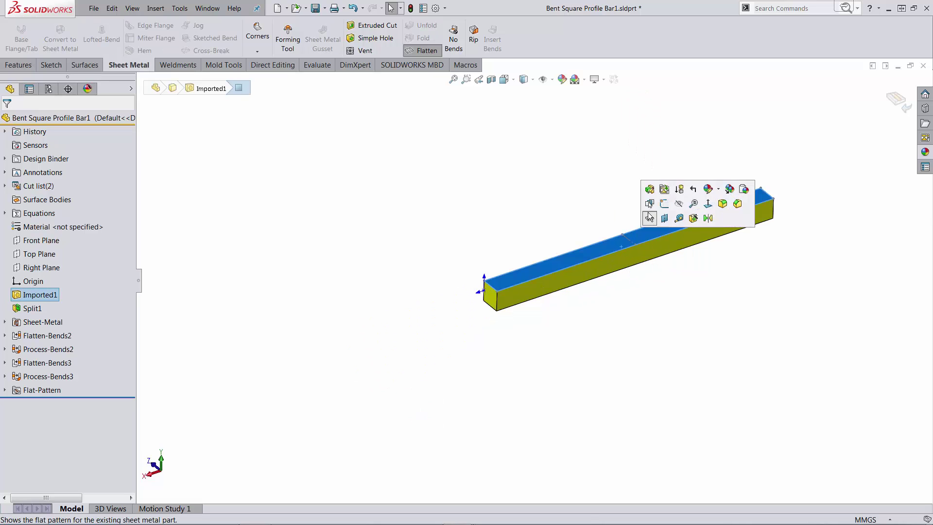
{"action": "key", "text": "ctrl+f"}
{"action": "left_click", "coordinate": [464, 323]}
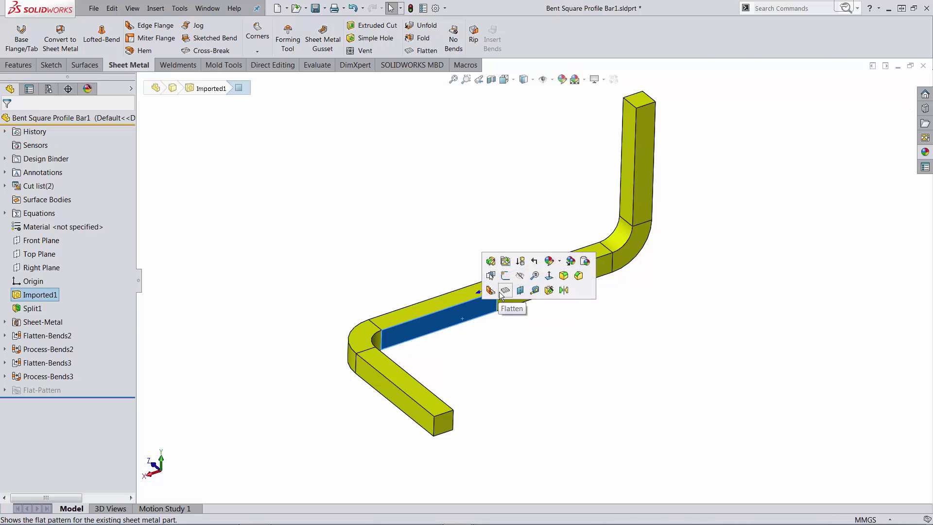
{"action": "left_click", "coordinate": [499, 291]}
{"action": "left_click", "coordinate": [489, 305]}
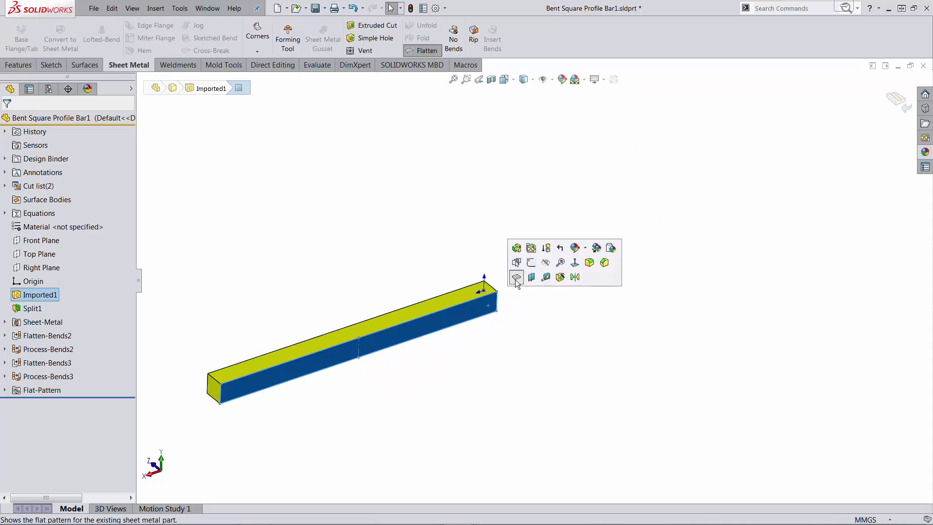
{"action": "left_click", "coordinate": [515, 277]}
Step: Expand Flatten-Bends2/3 and Process-Bends2/3, and roll back above Process-Bends2
{"action": "left_click", "coordinate": [5, 335]}
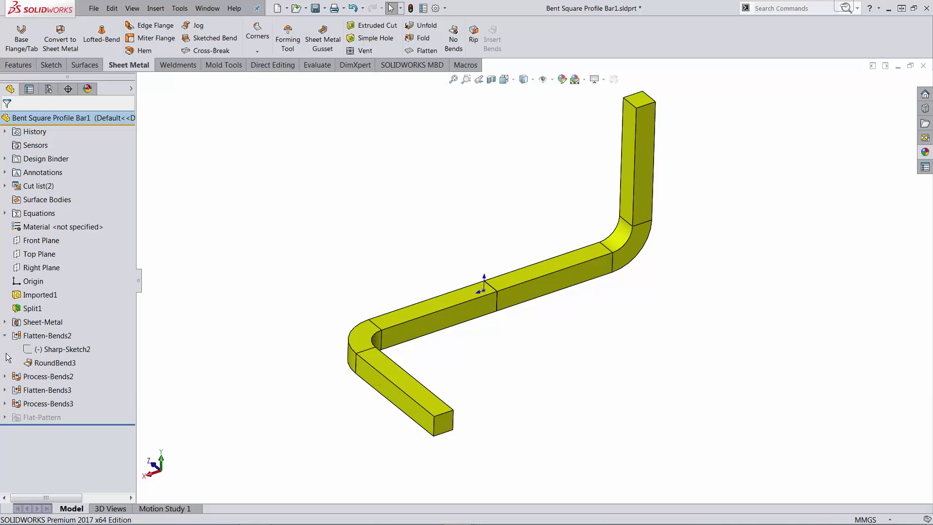
{"action": "left_click", "coordinate": [5, 377]}
{"action": "left_click", "coordinate": [5, 403]}
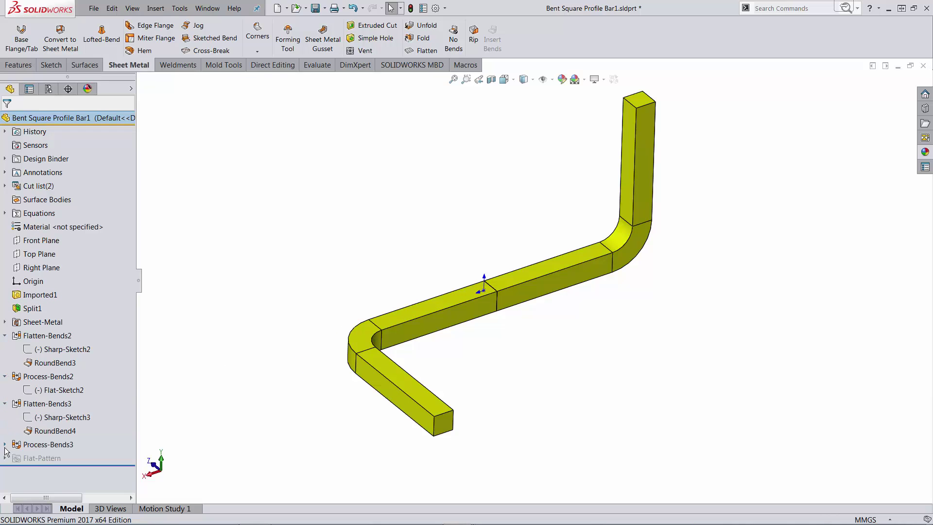
{"action": "left_click", "coordinate": [5, 445]}
{"action": "left_click", "coordinate": [49, 376]}
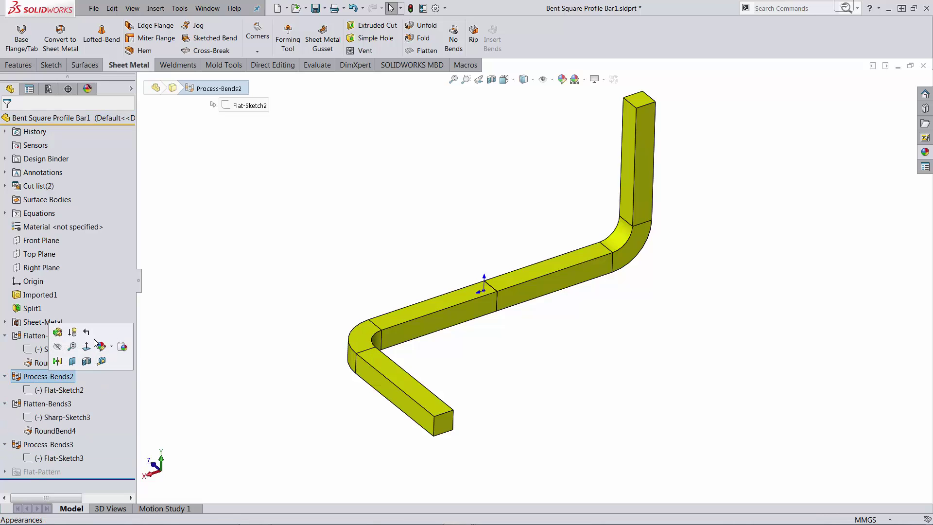
{"action": "left_click", "coordinate": [91, 343]}
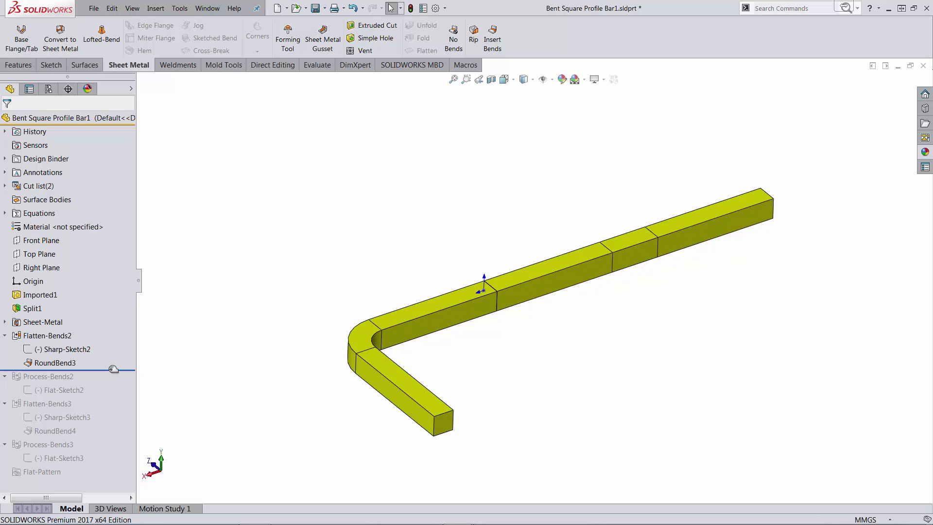
Step: Roll forward feature by feature so the upper bend, then the lower bend, forms
{"action": "left_click_drag", "start_coordinate": [113, 369], "coordinate": [109, 396]}
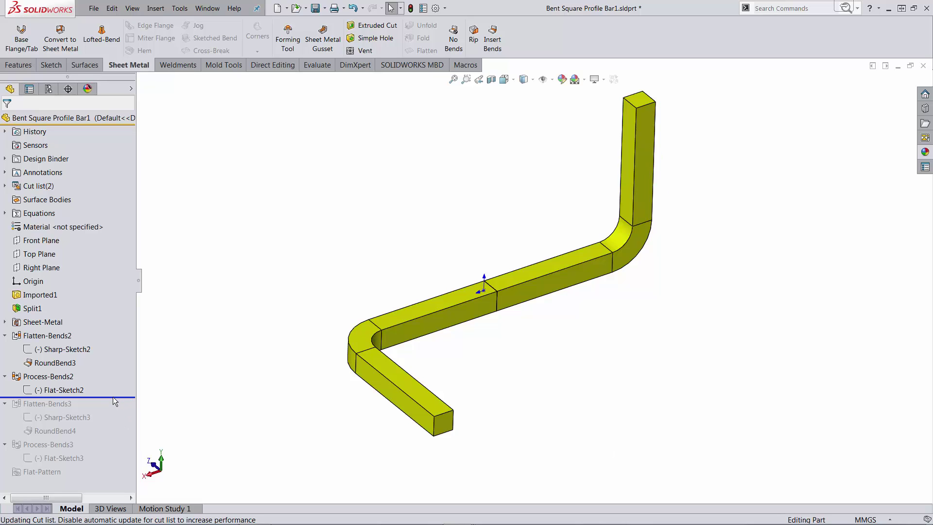
{"action": "left_click_drag", "start_coordinate": [112, 397], "coordinate": [117, 413]}
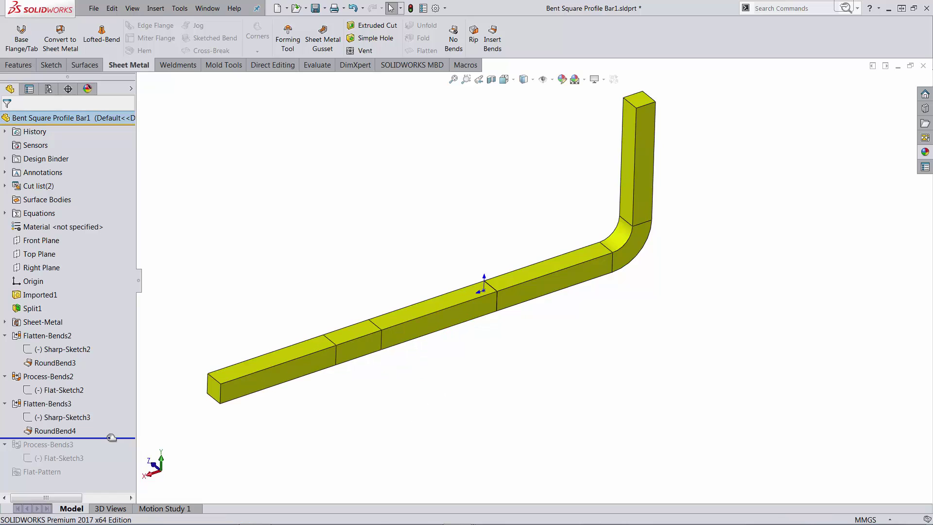
{"action": "left_click_drag", "start_coordinate": [113, 438], "coordinate": [109, 457]}
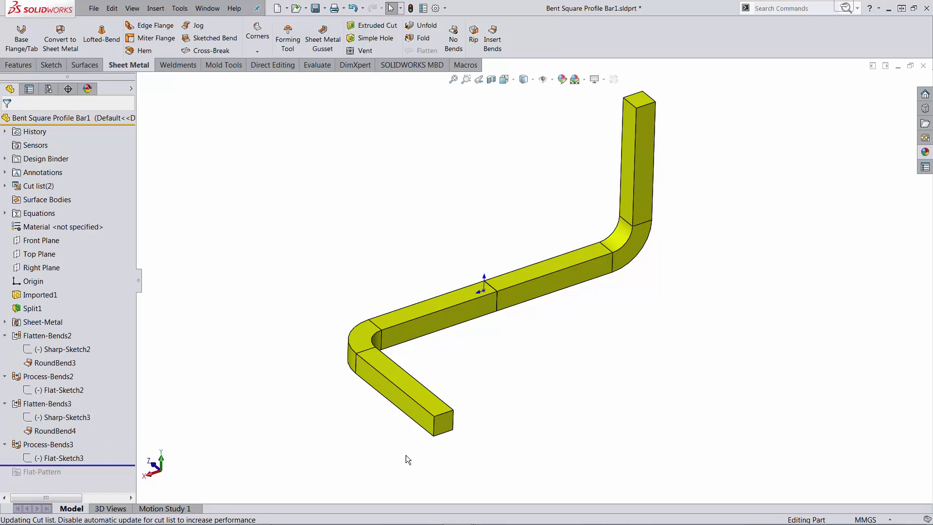
{"action": "left_click_drag", "start_coordinate": [108, 467], "coordinate": [108, 479]}
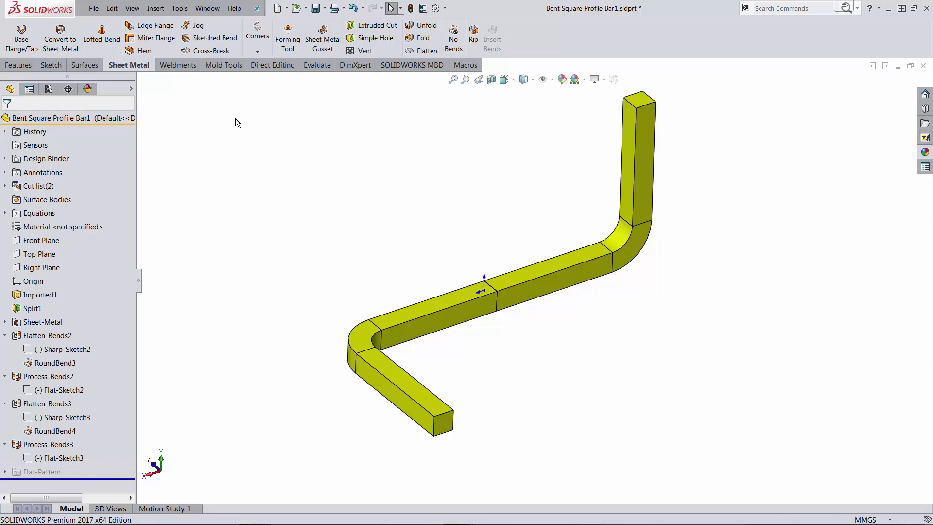
Step: Combine the Process-Bends2 and Process-Bends3 bodies with Add into a single Combine1 solid
{"action": "left_click", "coordinate": [268, 64]}
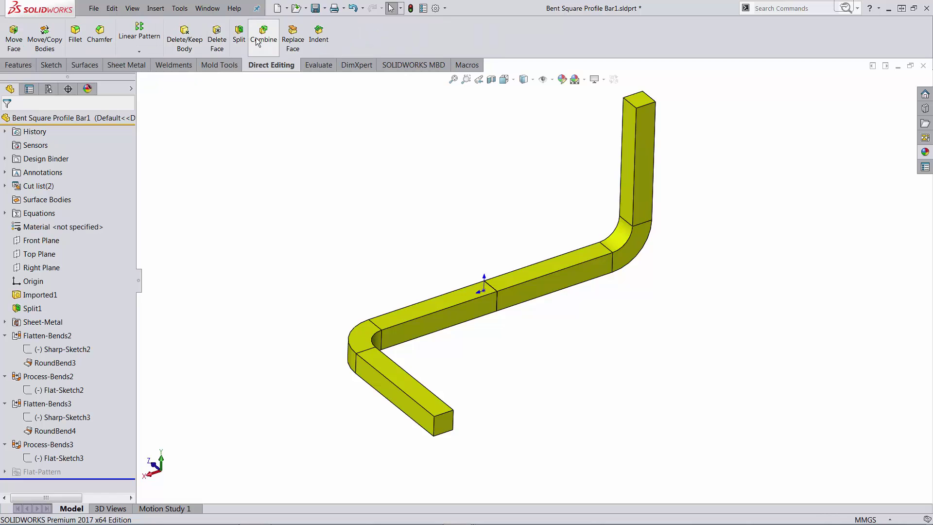
{"action": "left_click", "coordinate": [263, 38]}
{"action": "left_click", "coordinate": [541, 290]}
{"action": "left_click", "coordinate": [458, 315]}
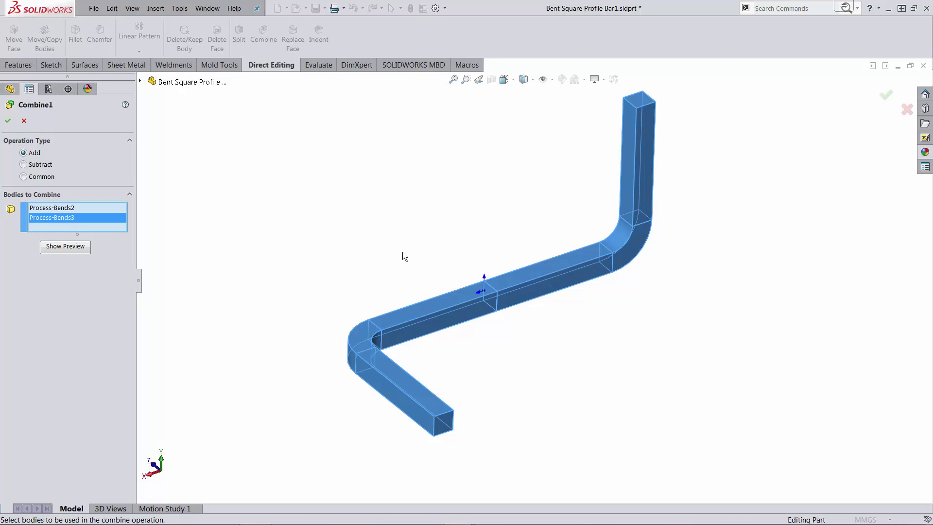
{"action": "right_click", "coordinate": [331, 232]}
{"action": "left_click", "coordinate": [340, 241]}
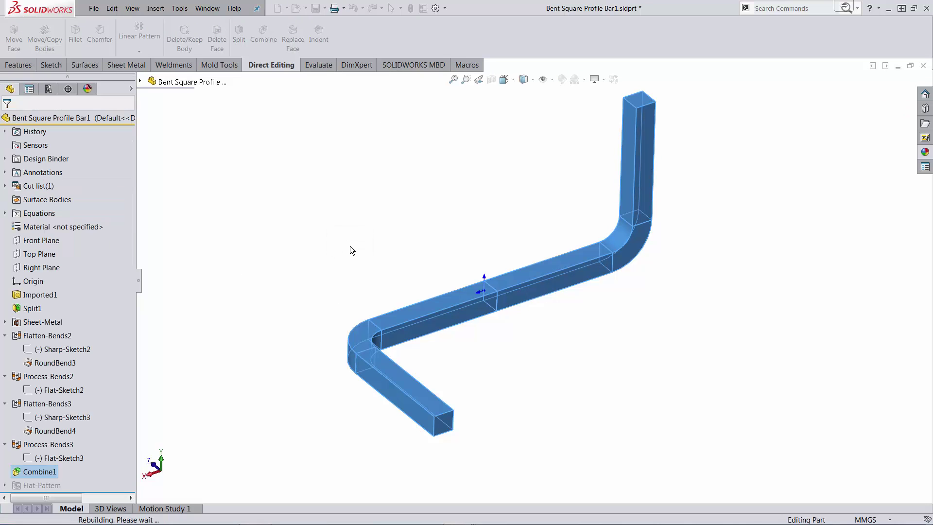
{"action": "scroll", "coordinate": [604, 396], "scroll_direction": "up", "scroll_amount": 4}
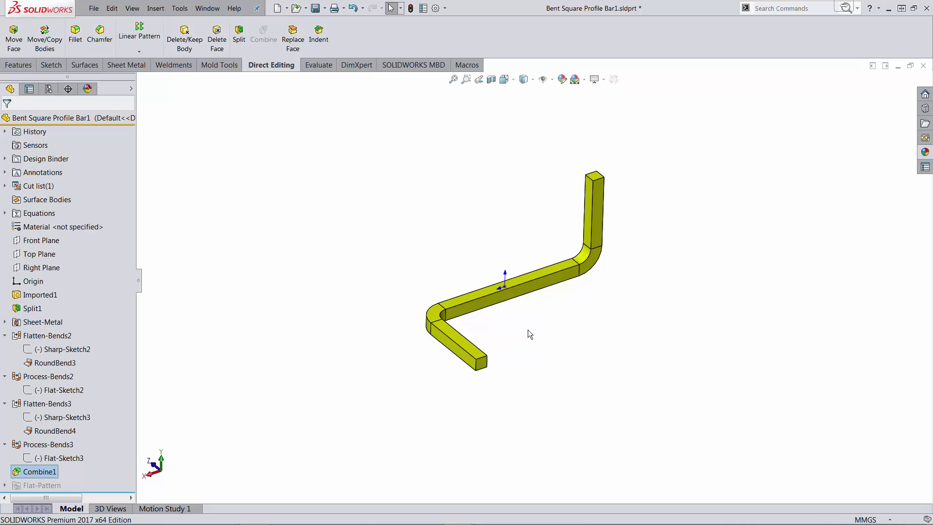
{"action": "left_click", "coordinate": [530, 294]}
{"action": "left_click", "coordinate": [569, 263]}
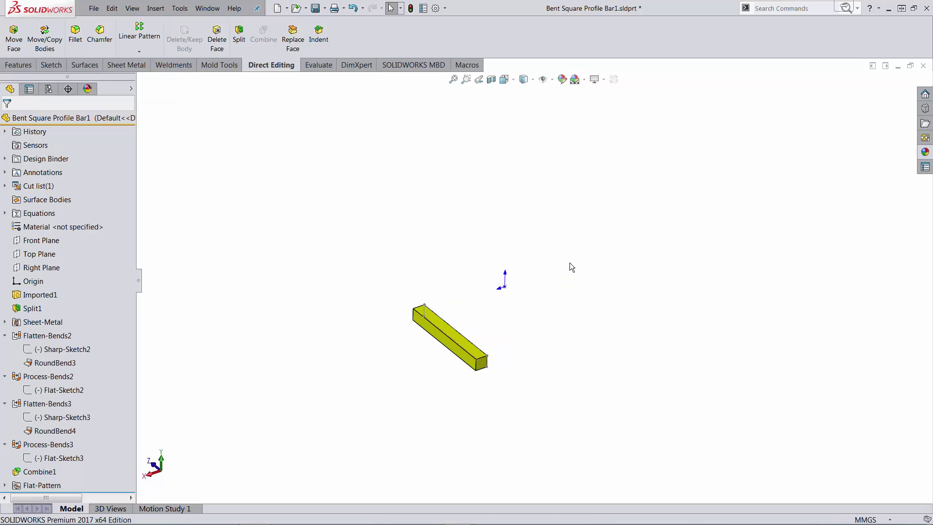
{"action": "left_click", "coordinate": [461, 344]}
{"action": "left_click", "coordinate": [490, 313]}
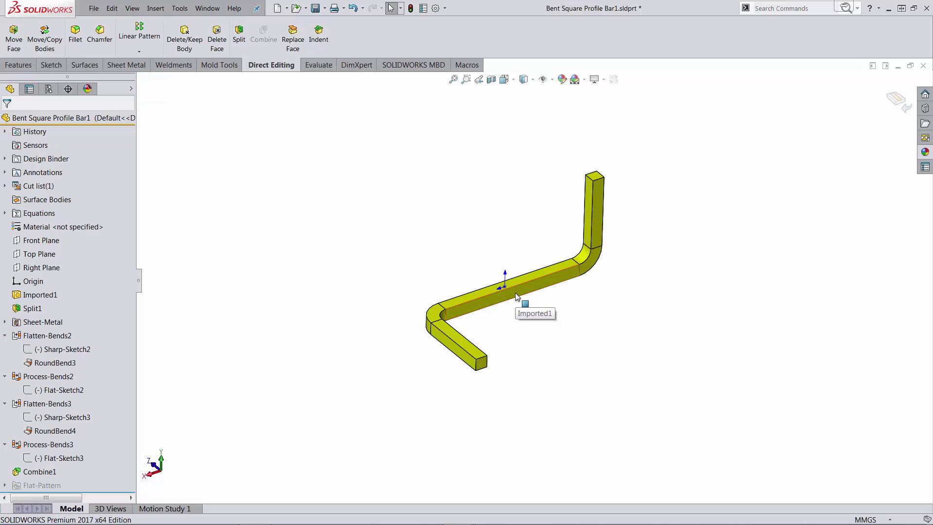
{"action": "left_click", "coordinate": [55, 377]}
{"action": "left_click", "coordinate": [47, 445], "text": "ctrl"}
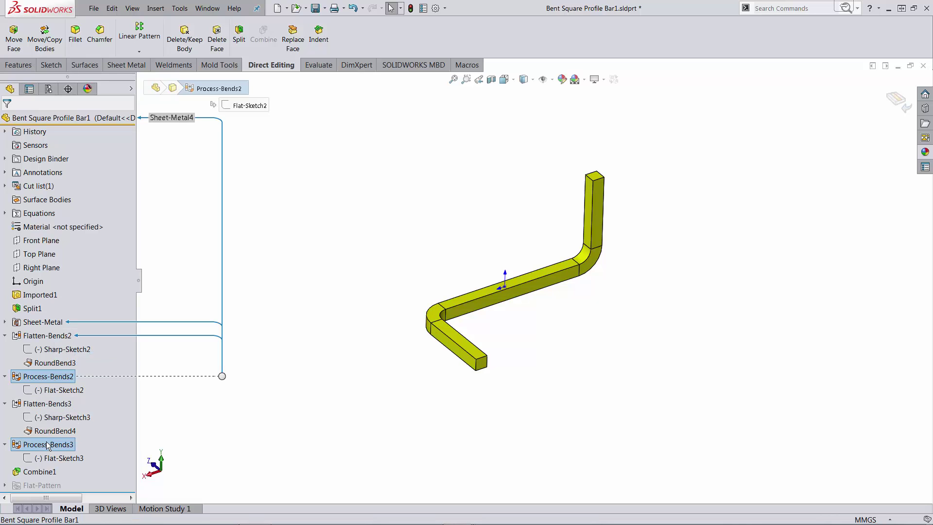
Step: Create a 'Flat' configuration suppressing Process-Bends2 and Process-Bends3 through Configure Feature
{"action": "right_click", "coordinate": [47, 445]}
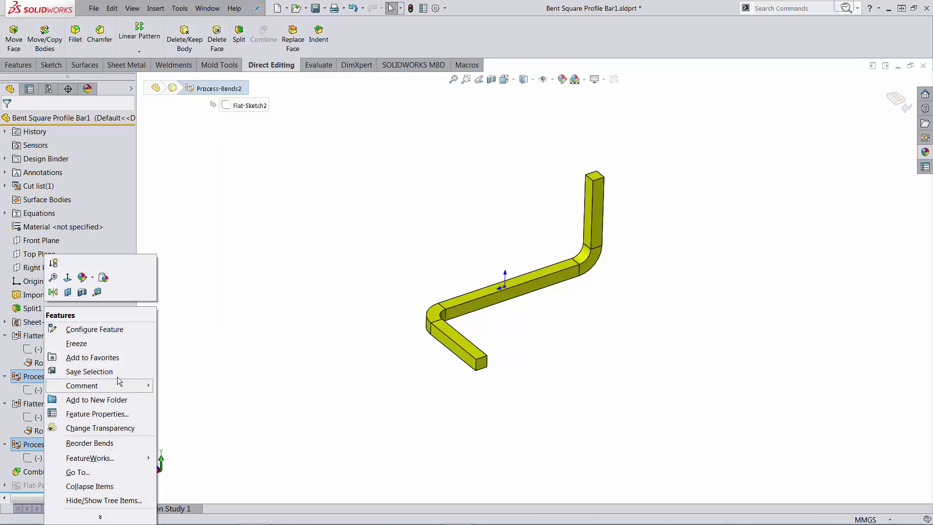
{"action": "left_click", "coordinate": [119, 332]}
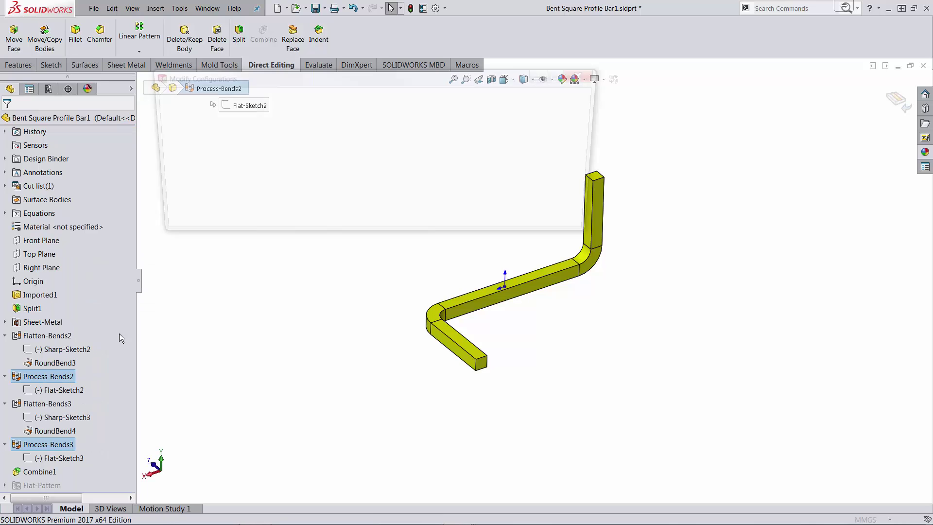
{"action": "left_click", "coordinate": [190, 124]}
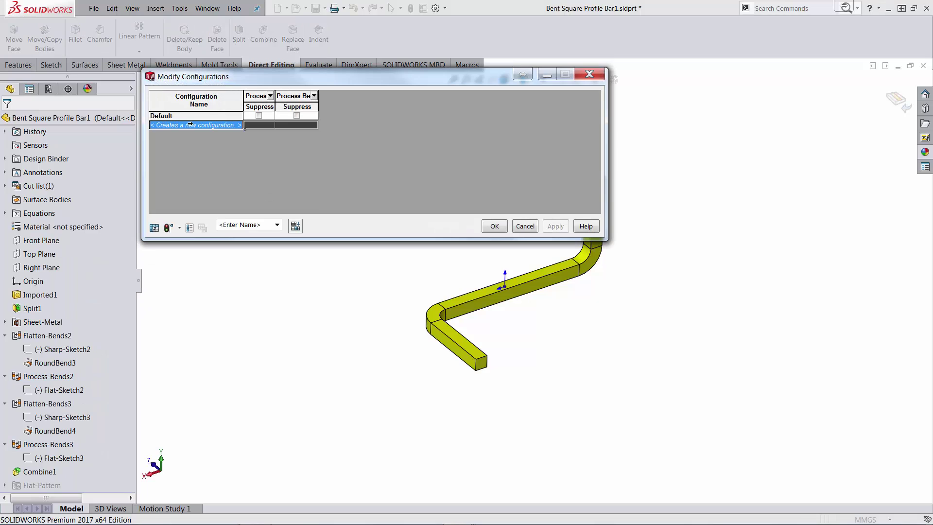
{"action": "type", "text": "Flat"}
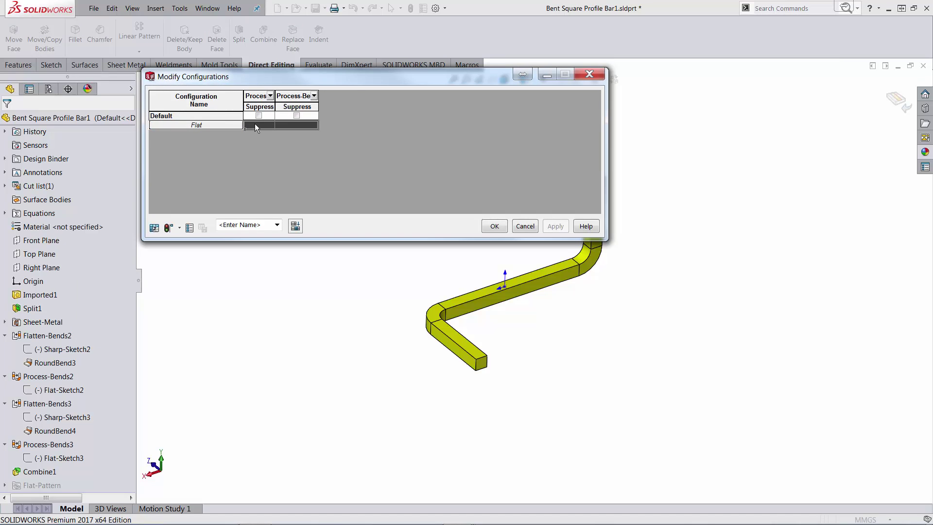
{"action": "left_click", "coordinate": [259, 125]}
{"action": "left_click", "coordinate": [297, 125]}
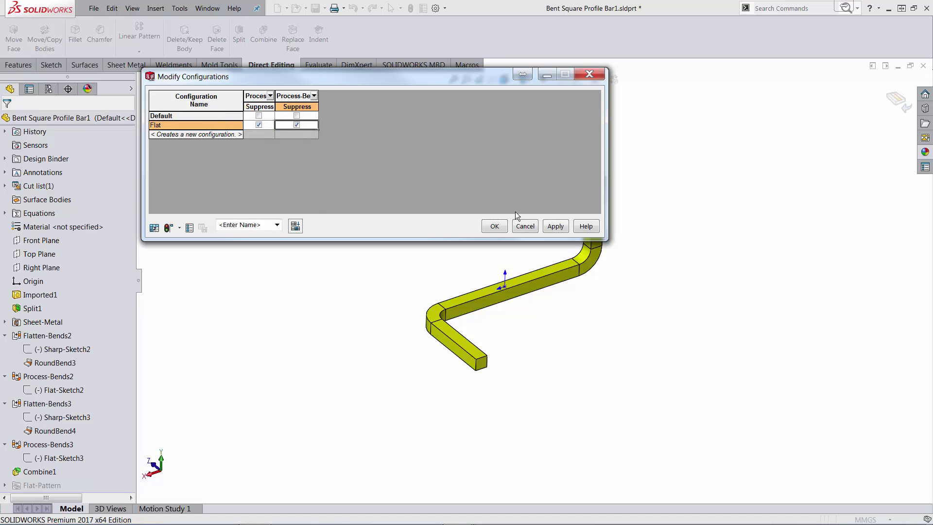
{"action": "left_click", "coordinate": [495, 225]}
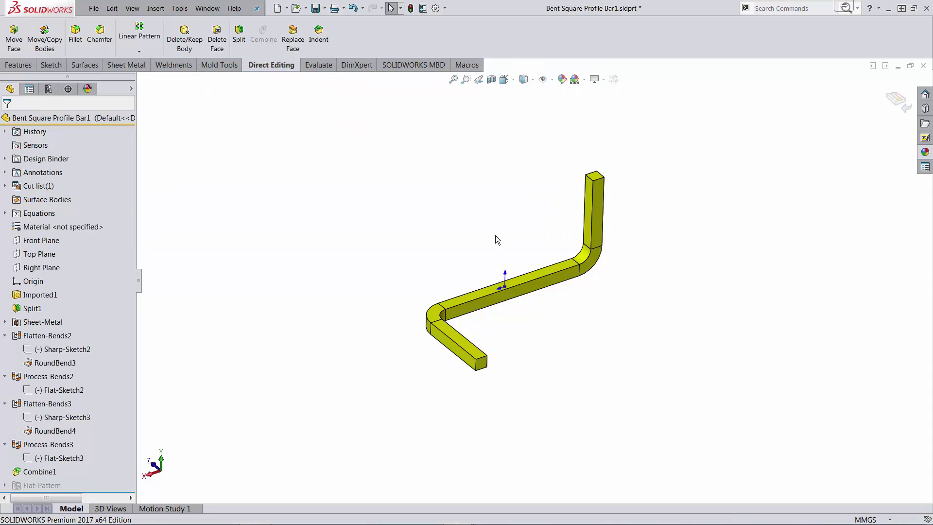
Step: Activate Flat, switch back to Default to compare, then make Flat active again
{"action": "left_click", "coordinate": [47, 89]}
{"action": "double_click", "coordinate": [75, 152]}
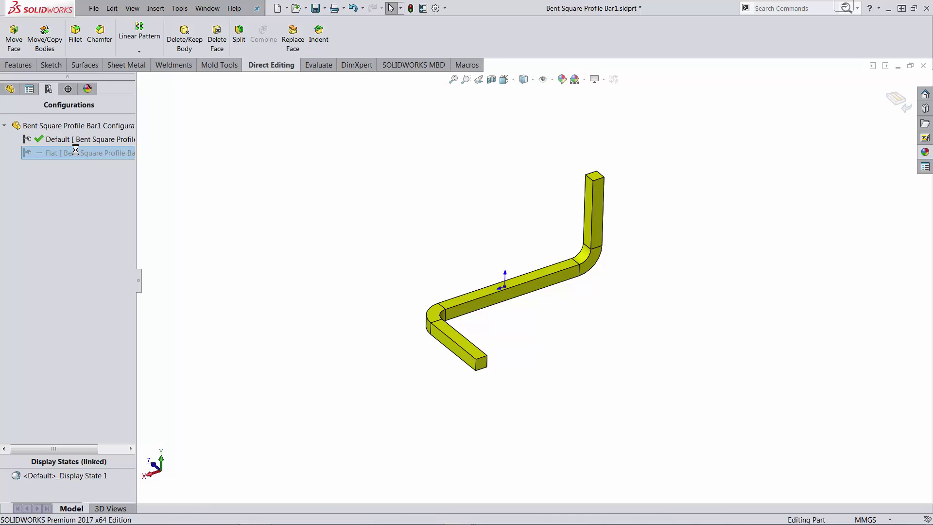
{"action": "double_click", "coordinate": [68, 139]}
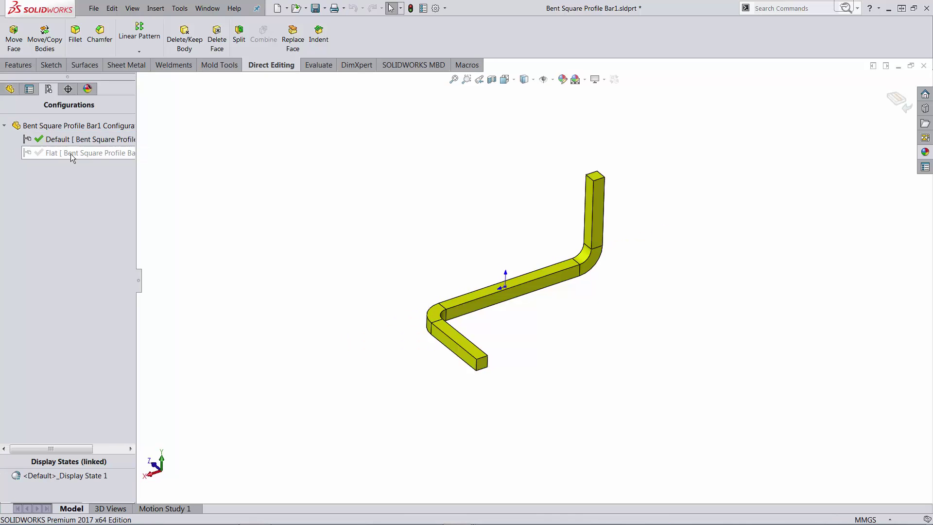
{"action": "double_click", "coordinate": [71, 153]}
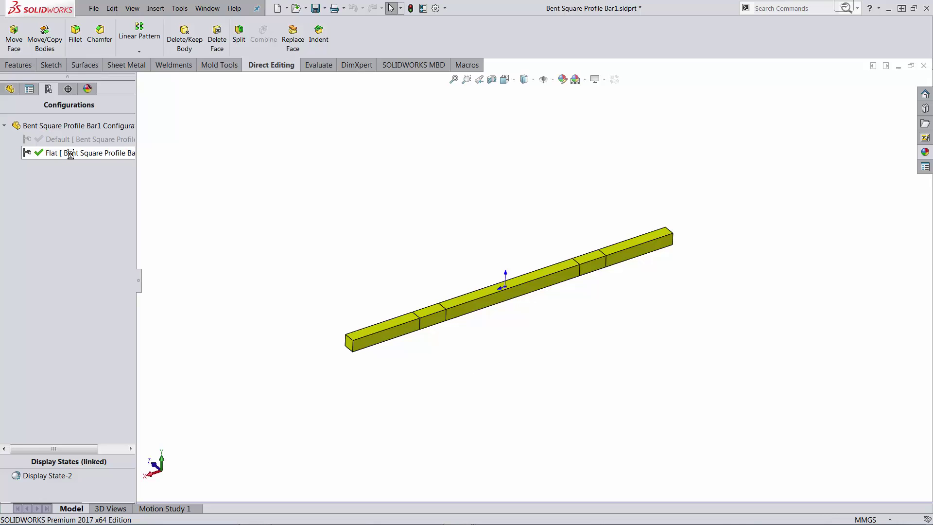